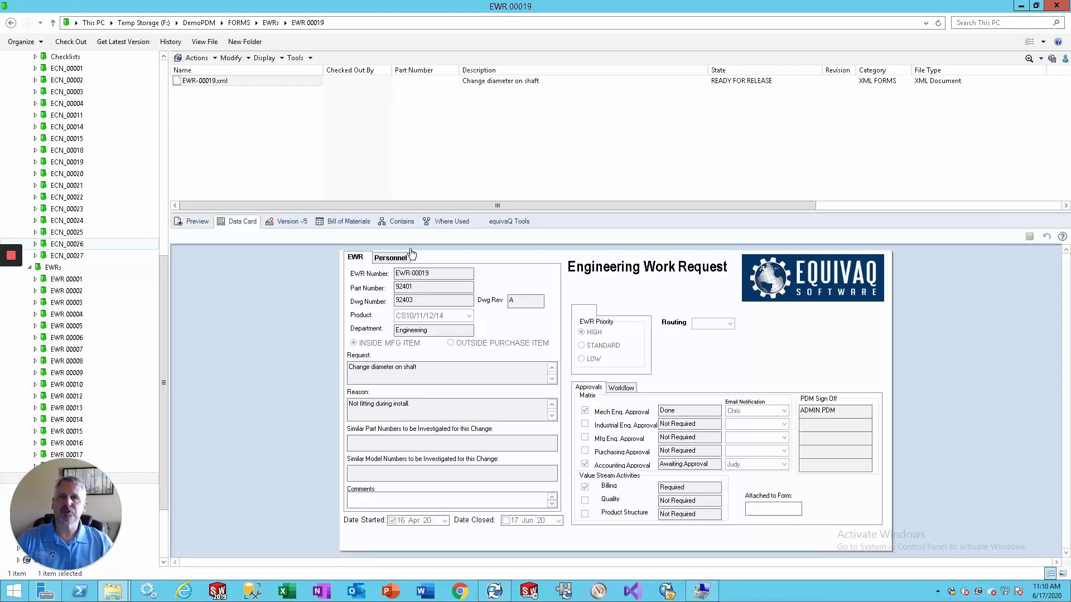
Step: Check out EWR-00019.xml from its Contains tab, keeping the flange and ECN-00026.xml references listed
left_click(400, 222)
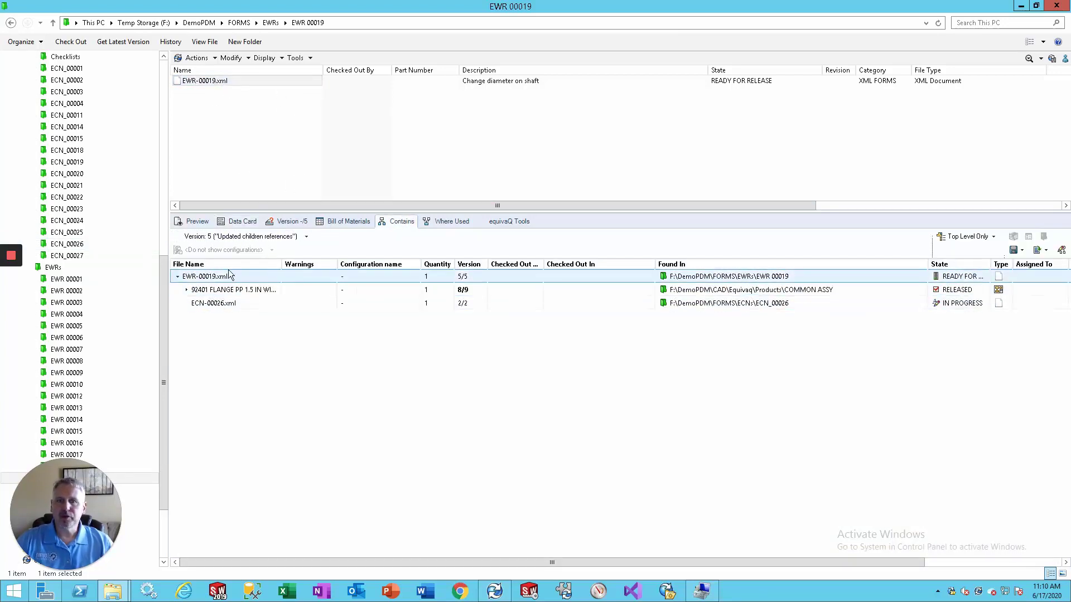
left_click(224, 304)
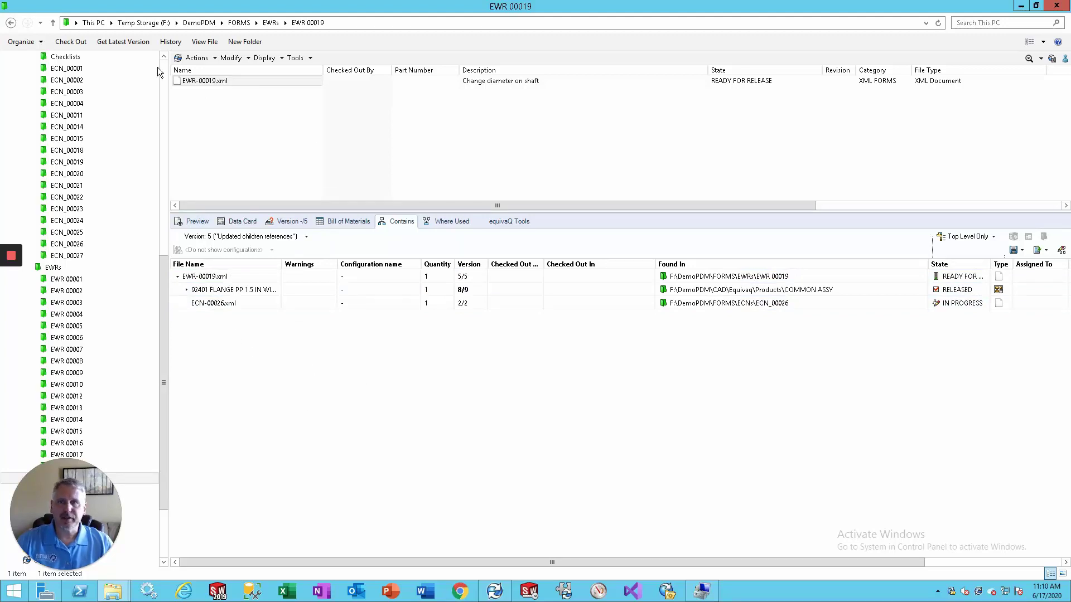
left_click(71, 42)
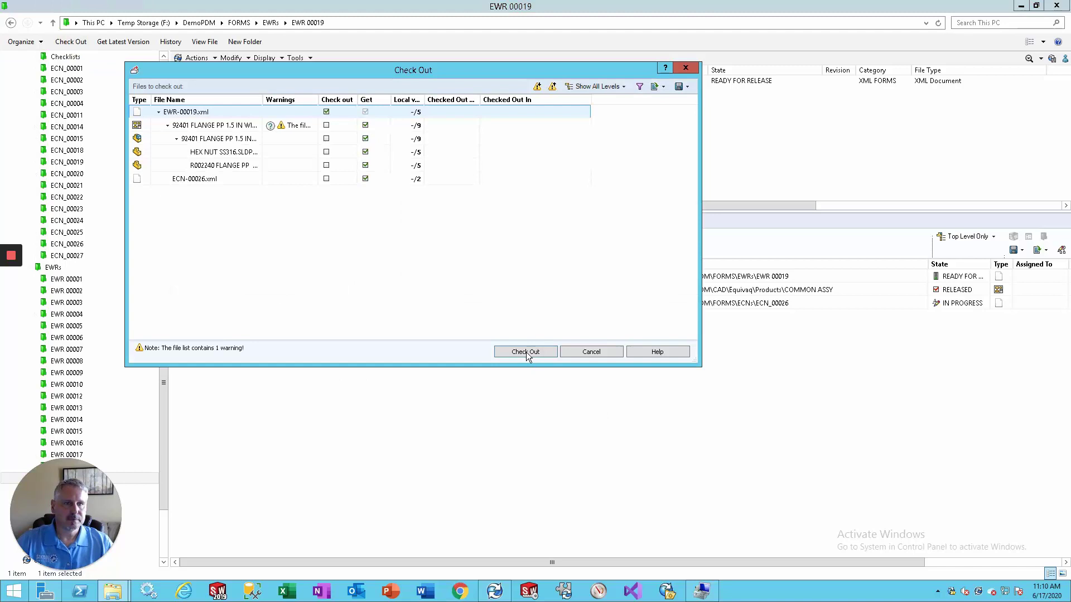
left_click(527, 353)
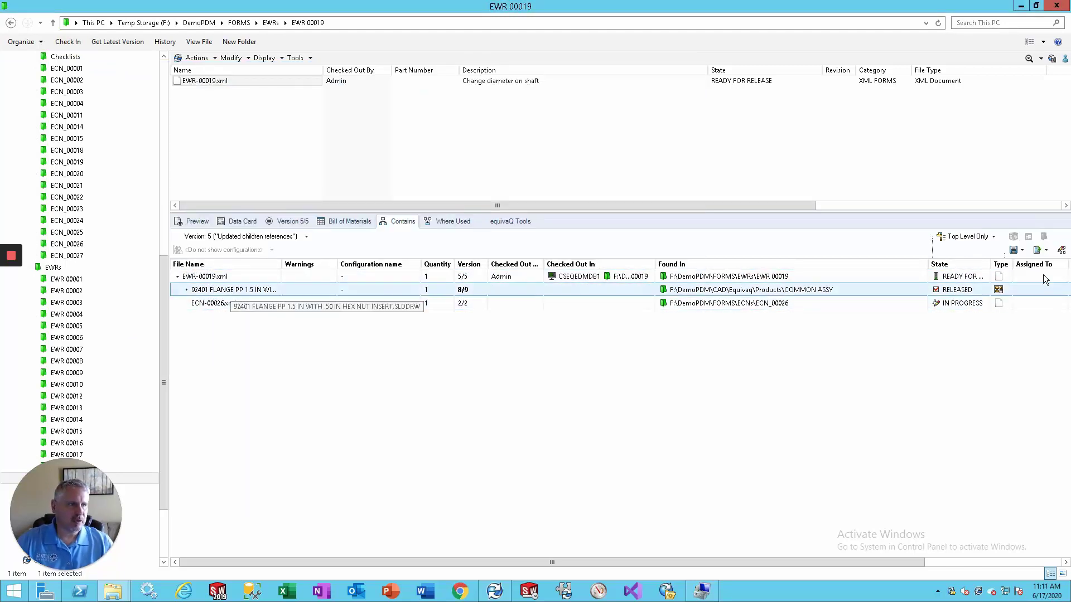
Step: Show EWR-00019.xml's user-defined references in an enlarged dialog with a widened Referenced column
left_click(1061, 252)
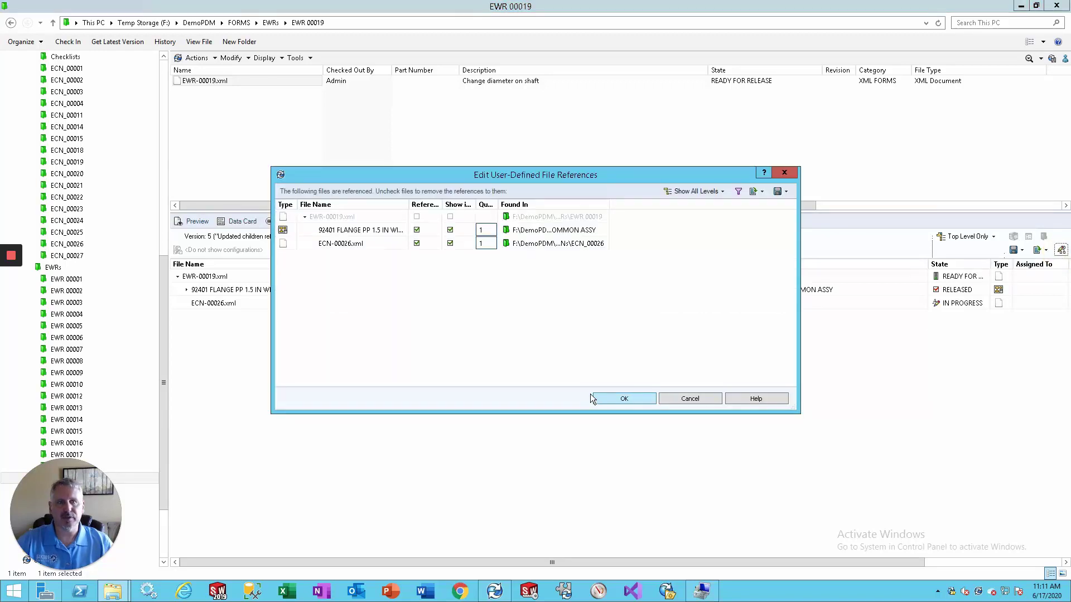
left_click_drag(795, 408, 817, 476)
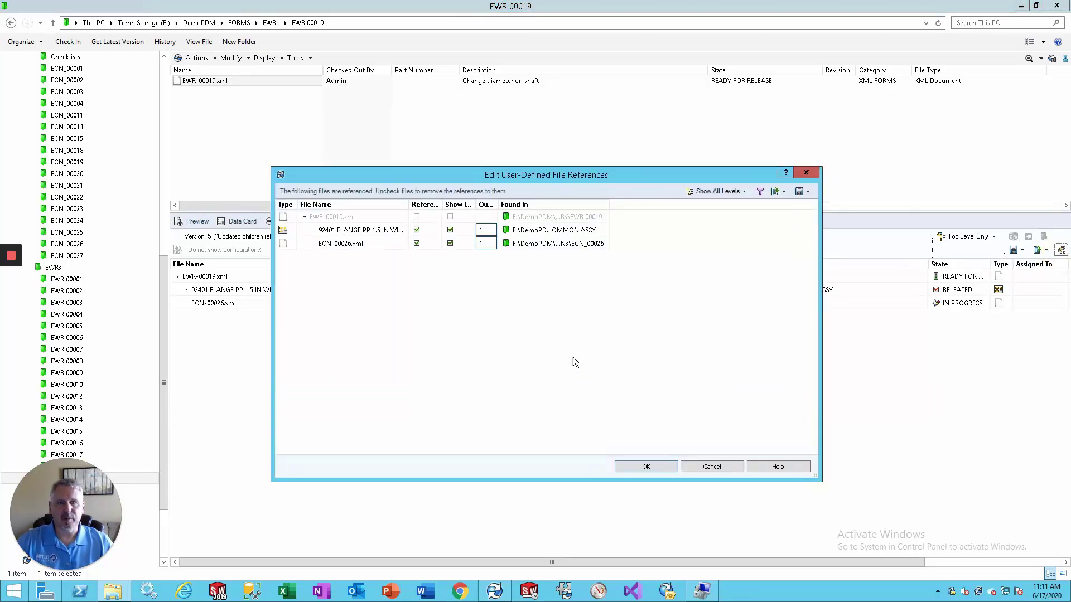
left_click_drag(444, 205, 551, 205)
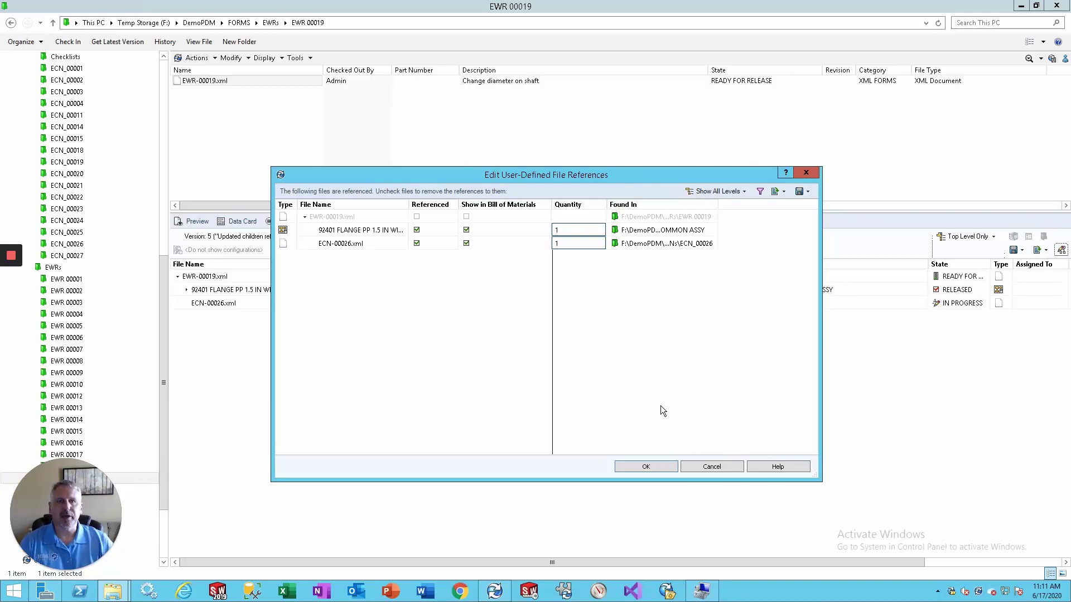
Step: Close the references dialog and copy the three selected PDFs from the Desktop folder
left_click(644, 466)
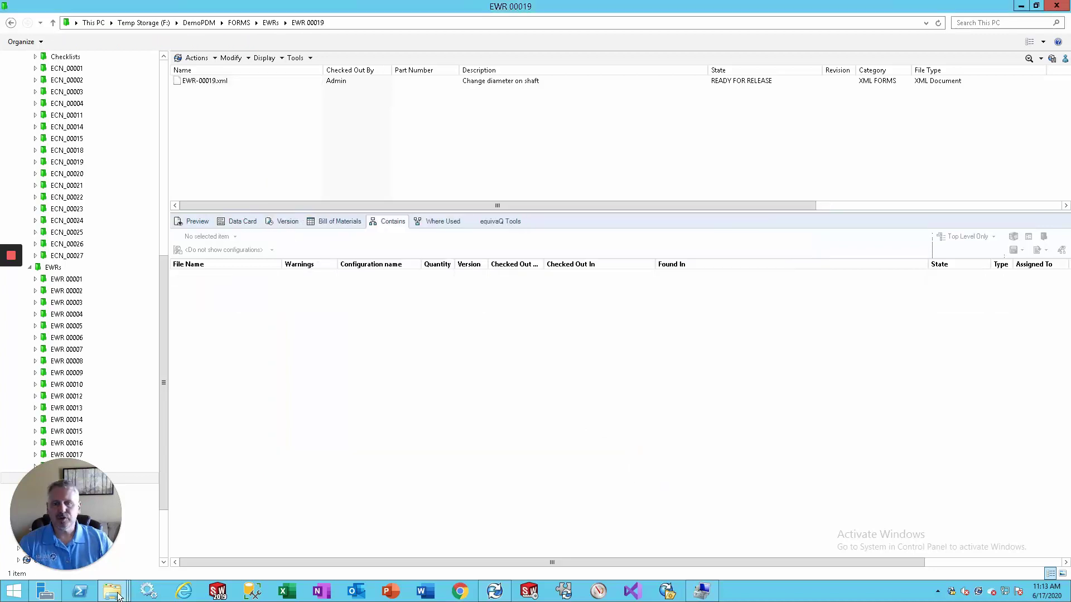
mouse_move(112, 591)
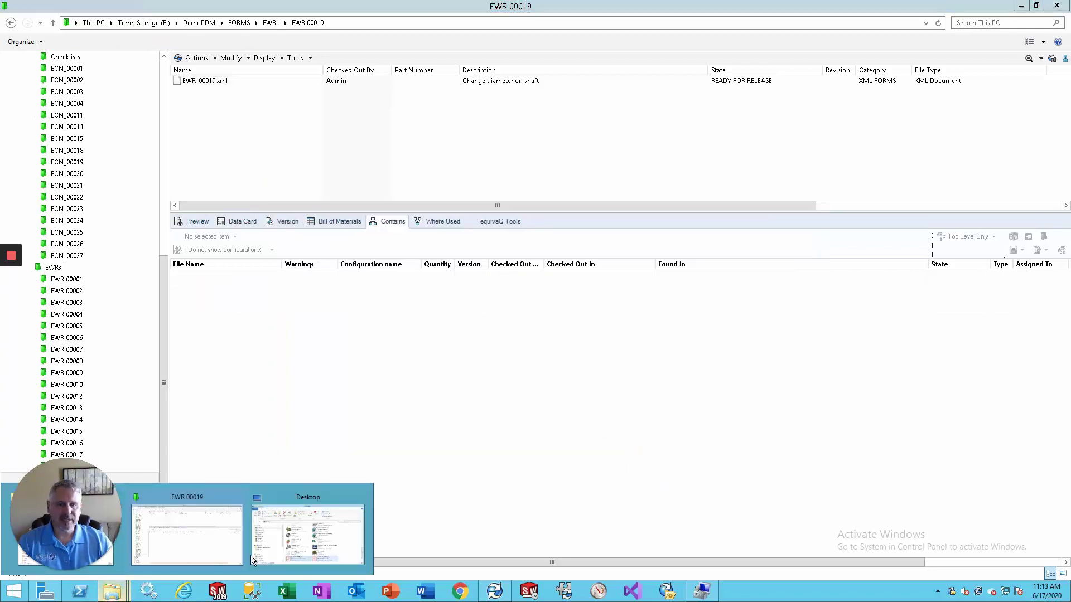
left_click(299, 544)
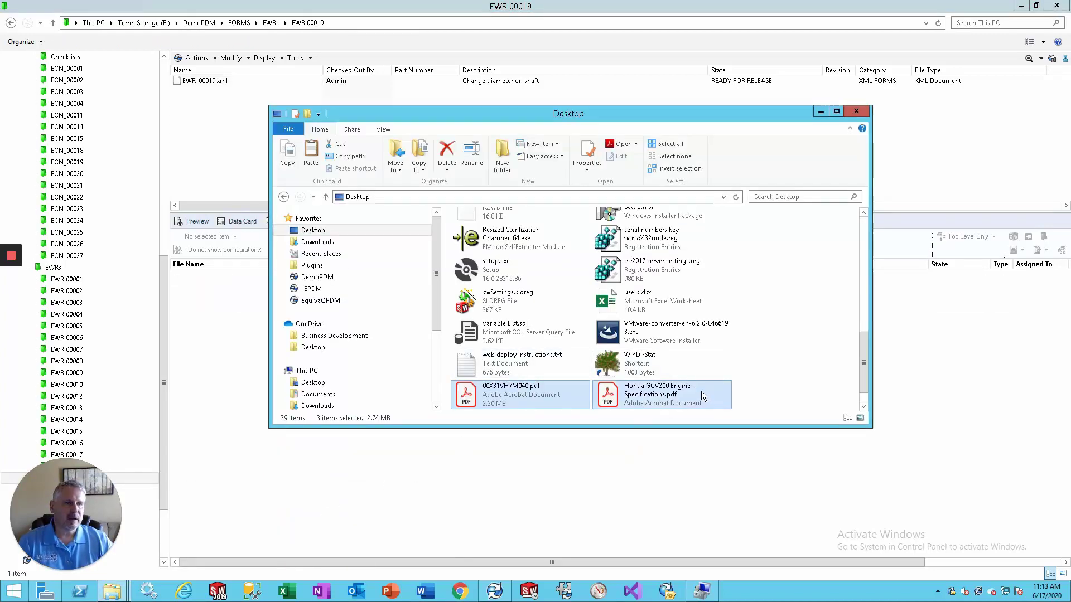
scroll(701, 391, "down", 1)
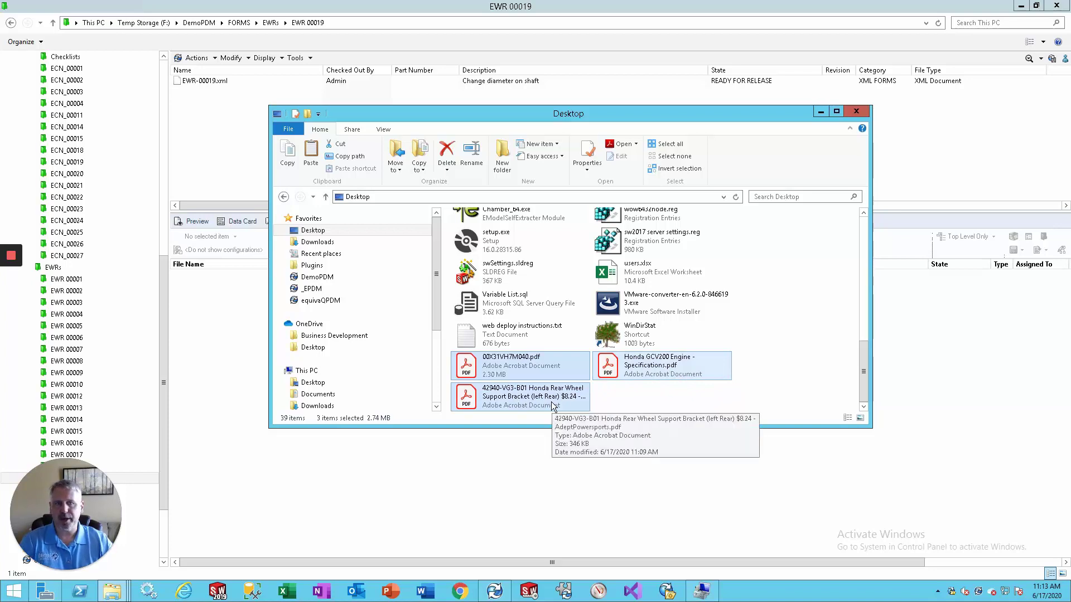
right_click(553, 405)
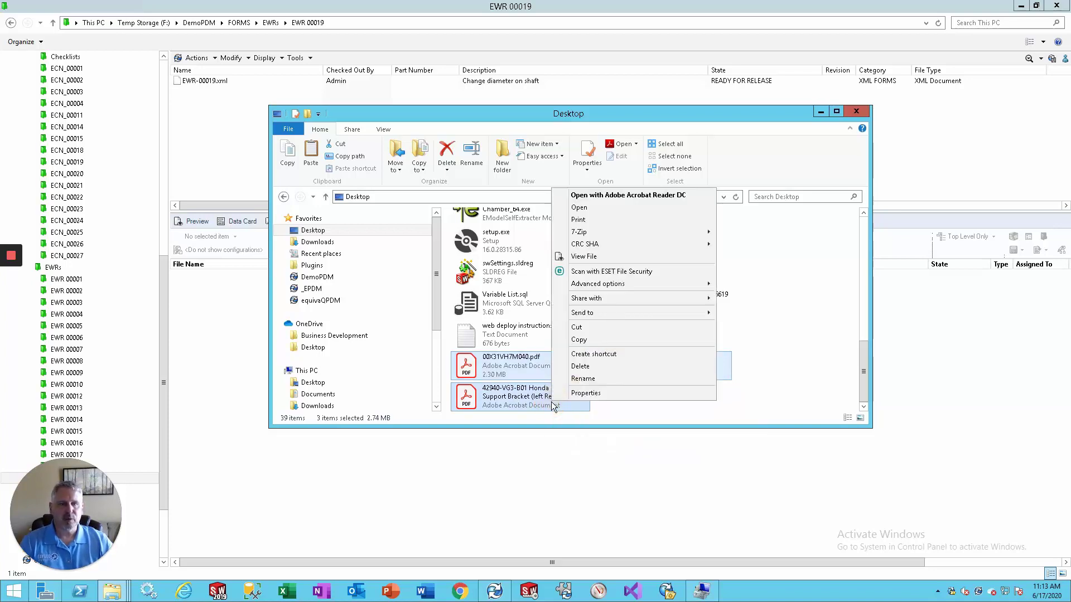
left_click(584, 341)
Step: Paste the three PDFs into the EWR-00019 vault folder and check them in
left_click(234, 148)
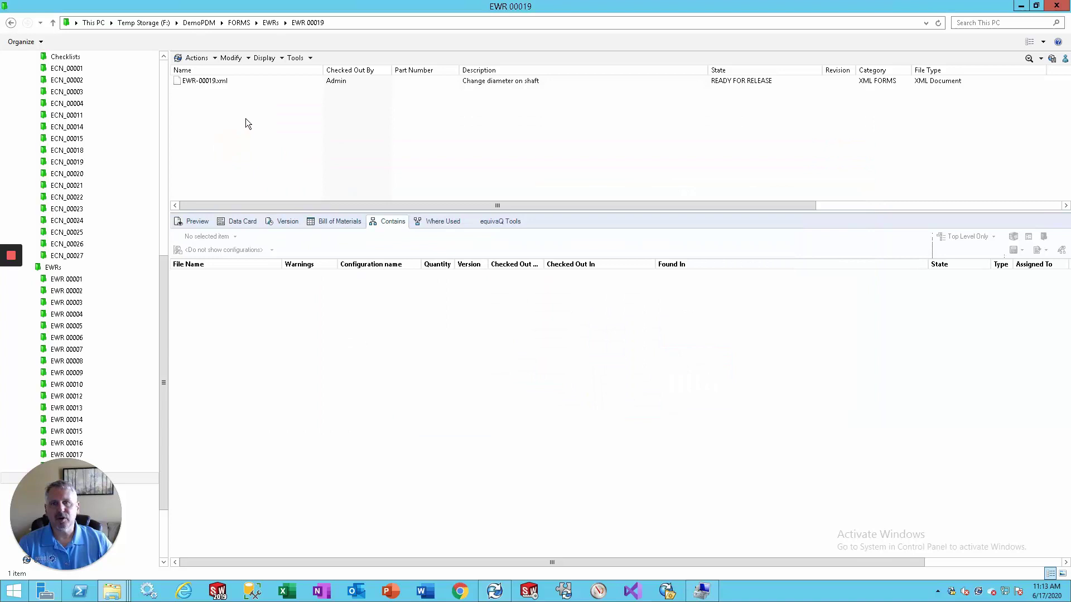
right_click(273, 112)
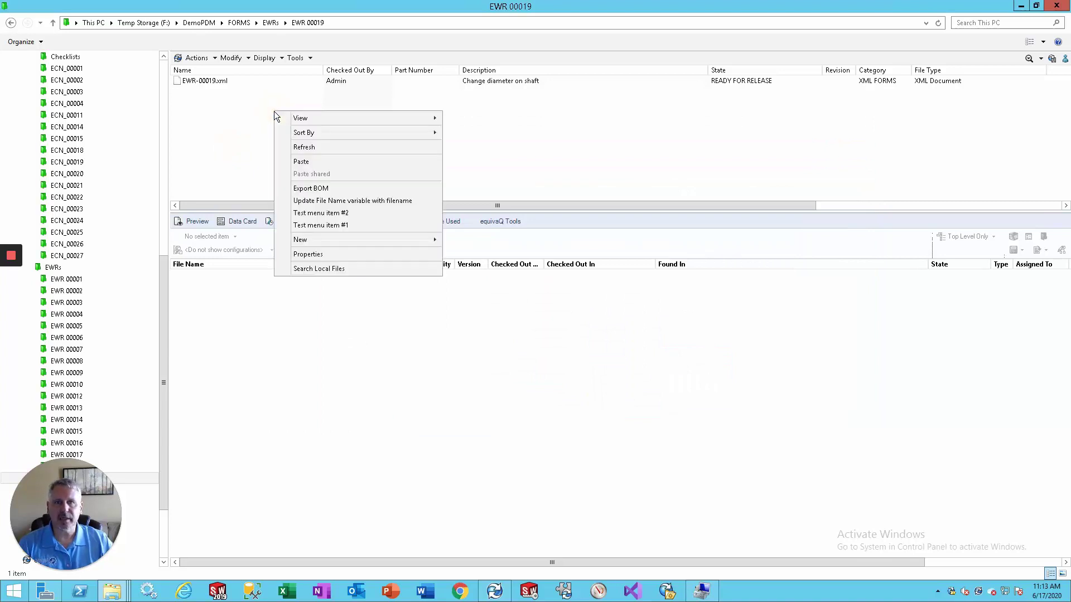
left_click(308, 162)
left_click(69, 46)
left_click(537, 319)
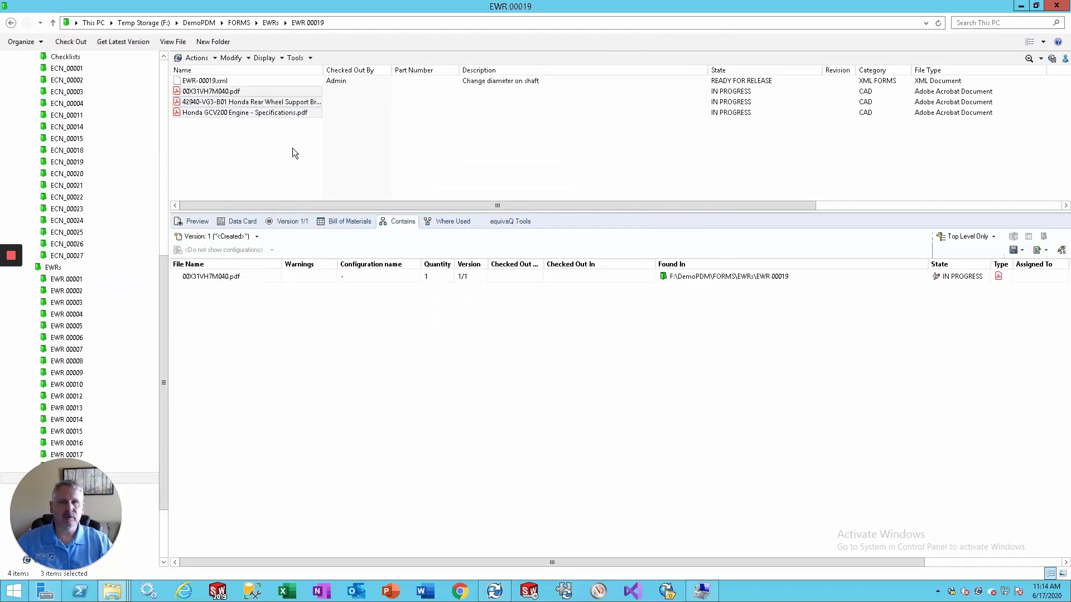
Step: Copy the three checked-in vault PDFs, then pick out EWR-00019.xml on its own
right_click(216, 98)
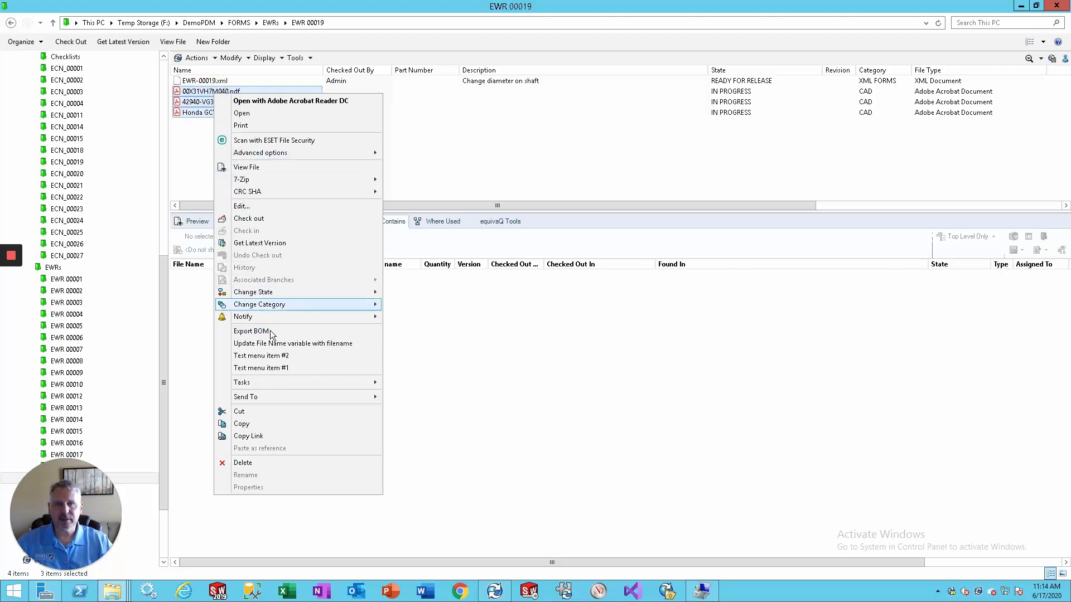
left_click(267, 425)
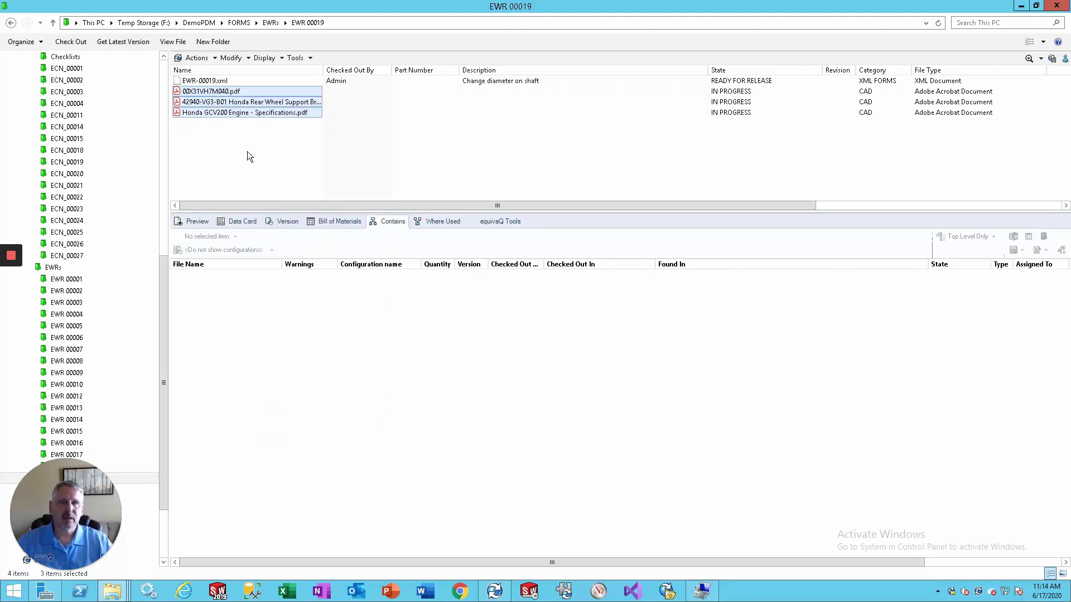
left_click(222, 81)
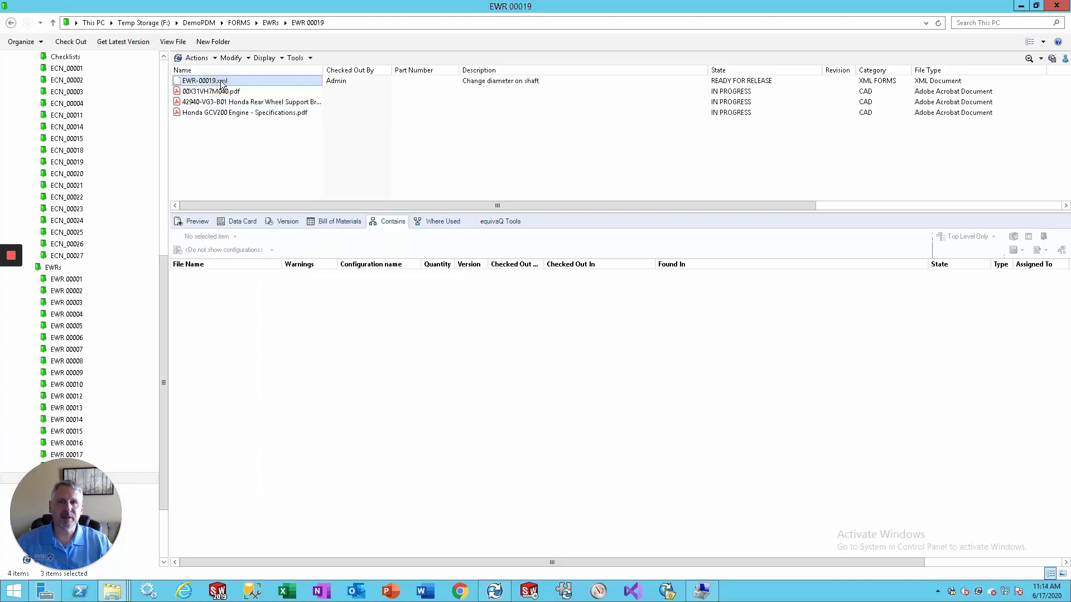
right_click(292, 82)
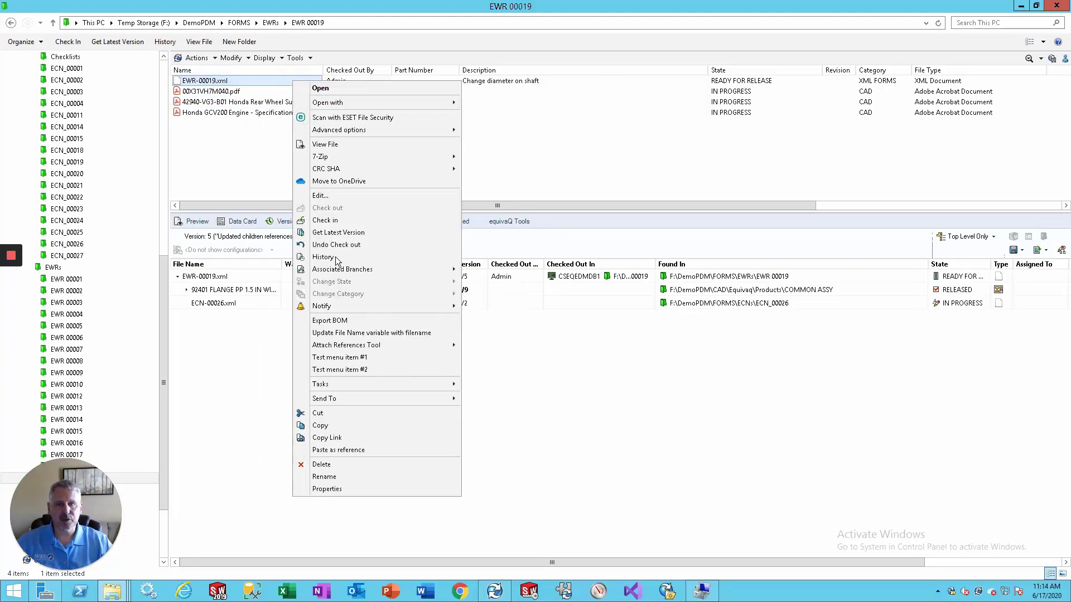
Step: Paste the three PDFs as references of EWR-00019.xml with Add Reference checked
left_click(377, 449)
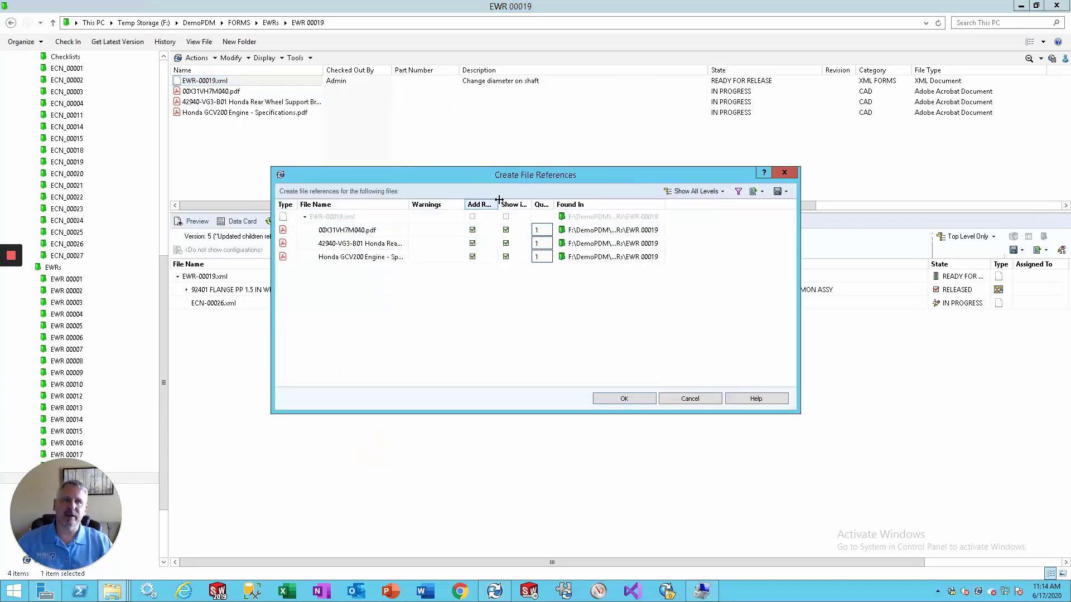
left_click_drag(498, 204, 673, 204)
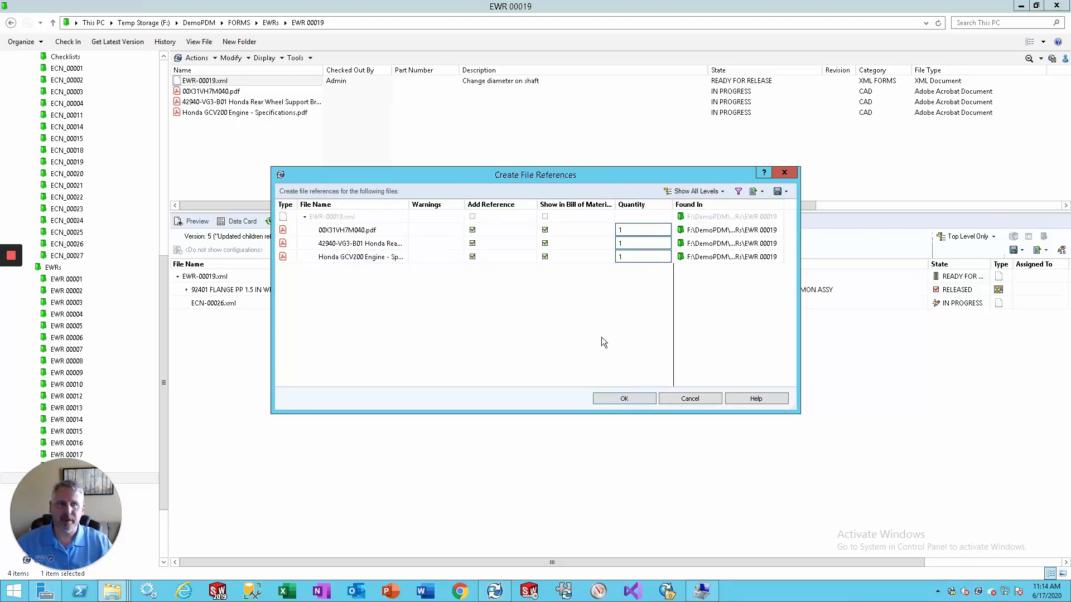
left_click(626, 398)
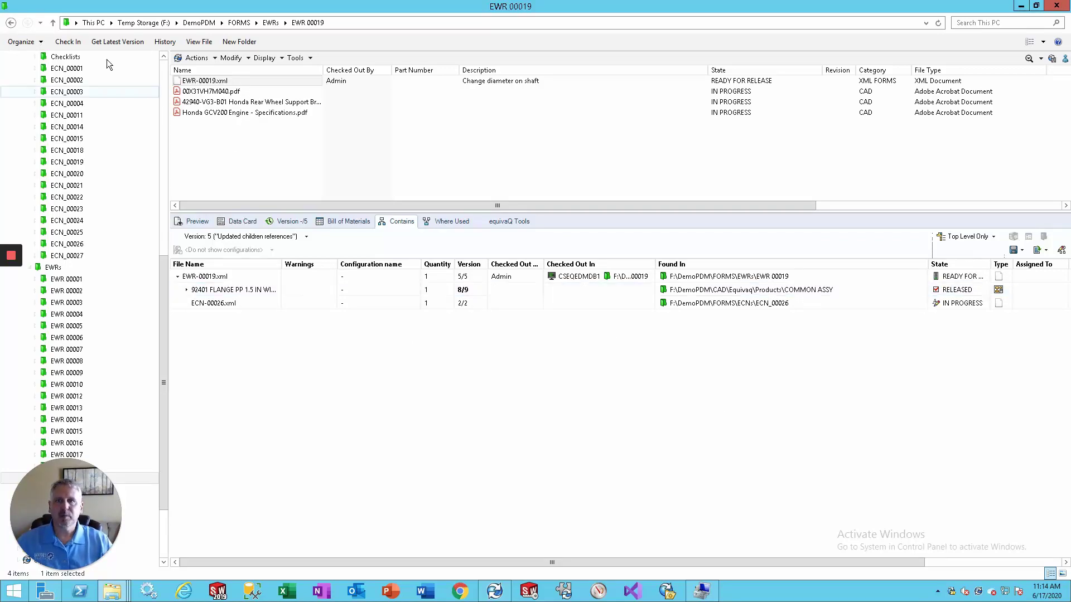
Step: Check in EWR-00019.xml with the comment 'Added manufacturer supplied documentation as requested'
left_click(78, 42)
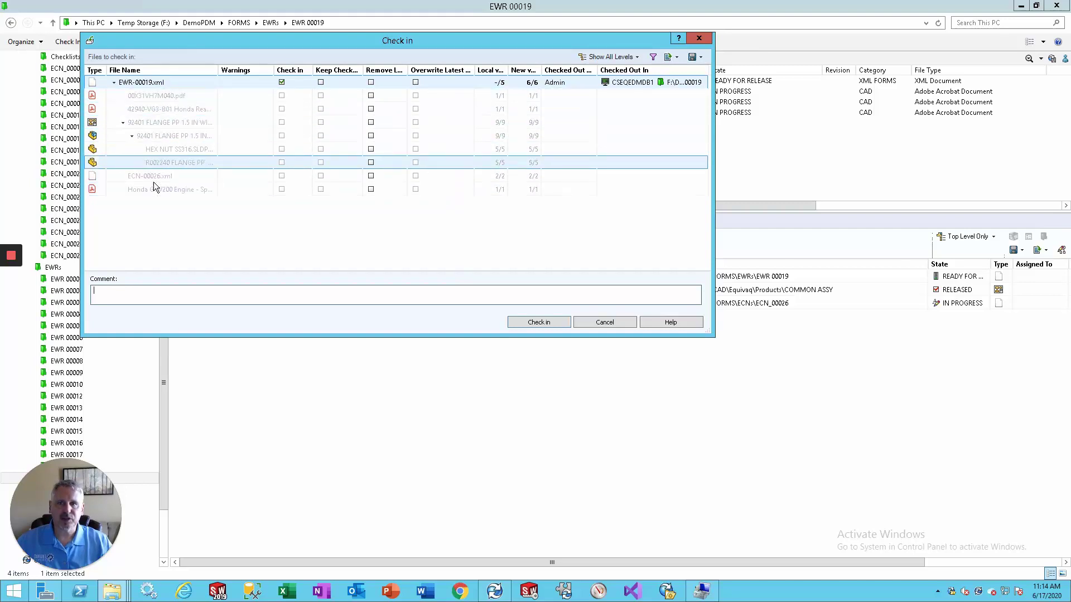
type("Added manufacturer supplied documentation as requested")
left_click(532, 323)
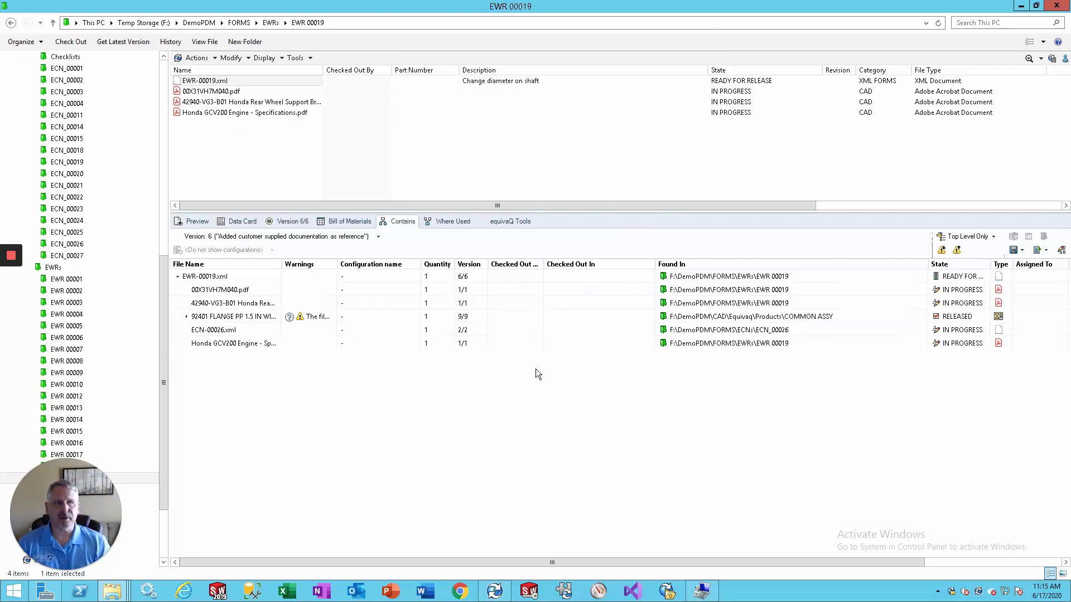
Step: Browse the Contains references: 00X31VH7M040.pdf, 92401 FLANGE, Honda GCV200 Engine, 42940-VG3-B01, ECN-00026.xml
left_click(253, 289)
left_click(252, 318)
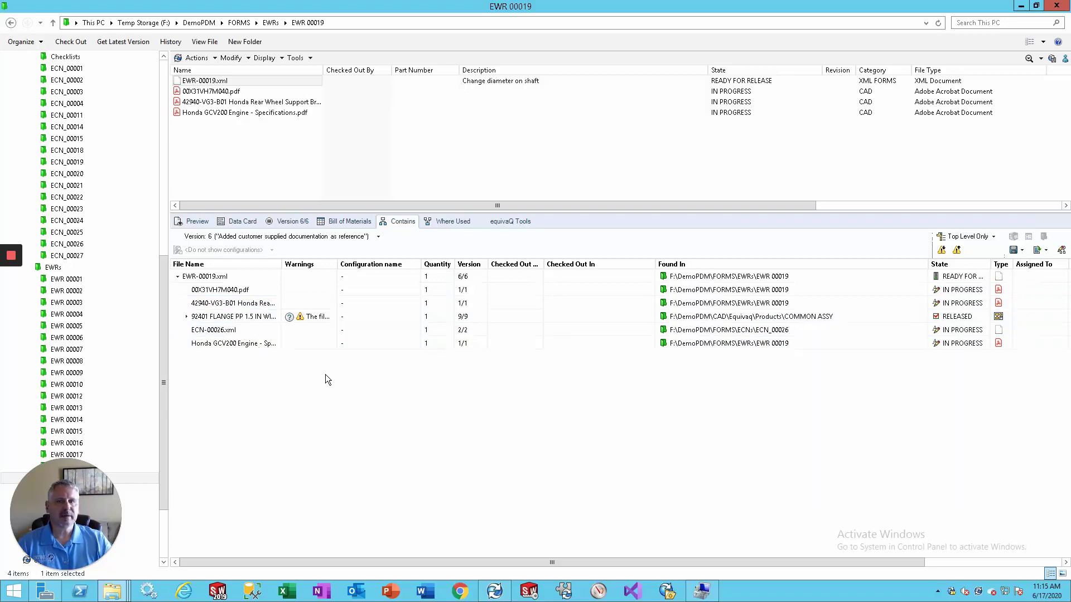
left_click(250, 290)
left_click(238, 317)
left_click(239, 343)
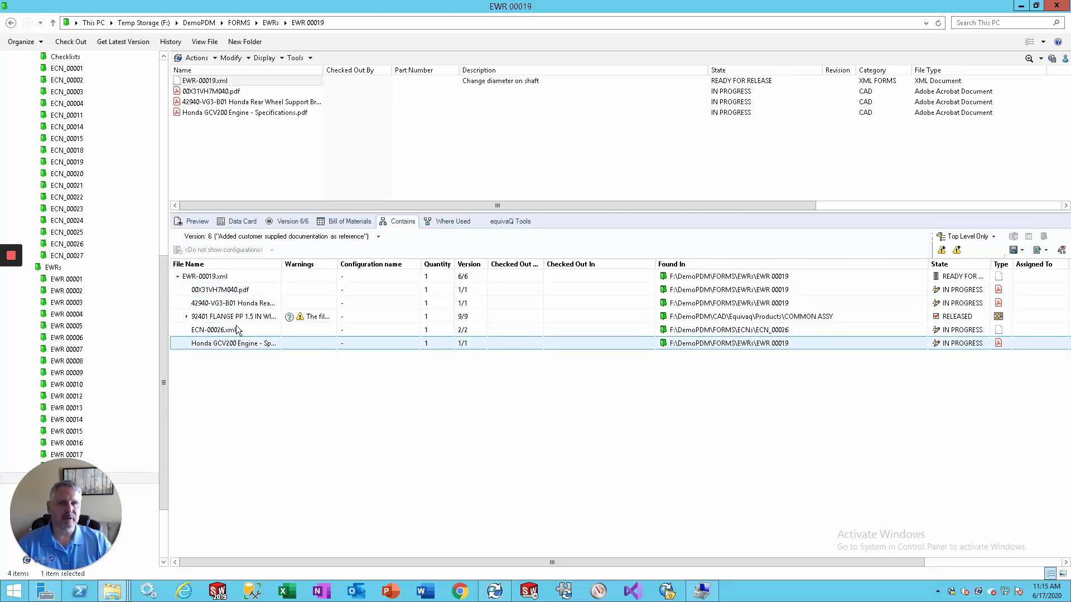
left_click(244, 303)
left_click(782, 331)
key("Up")
key("Up")
left_click(984, 294)
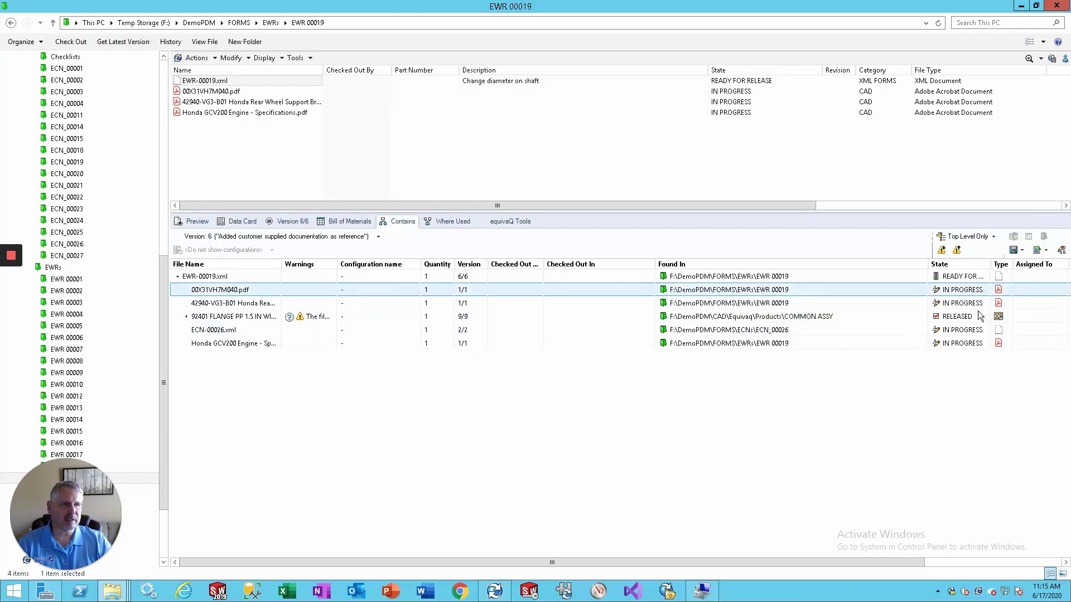
left_click(981, 316)
left_click(976, 344)
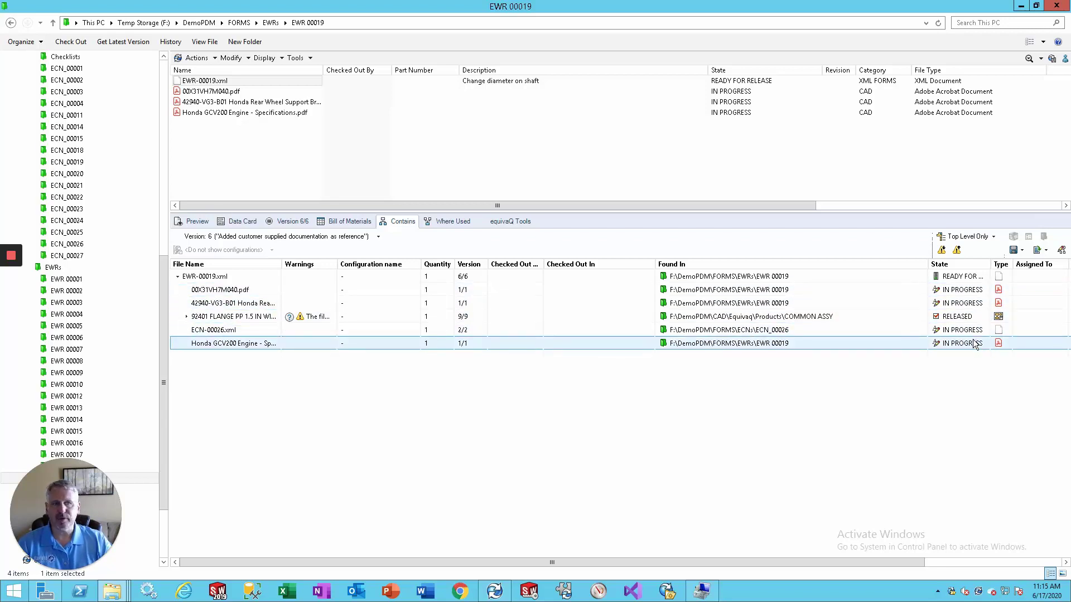
Step: Review the actions available for 00X31VH7M040.pdf without choosing any
left_click(241, 291)
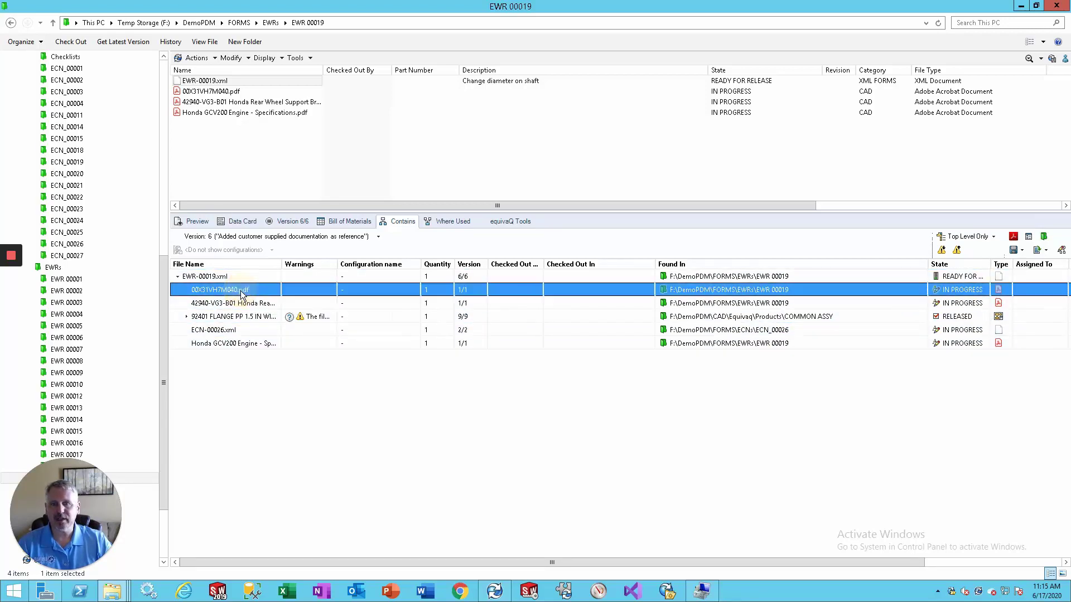
right_click(240, 291)
mouse_move(403, 308)
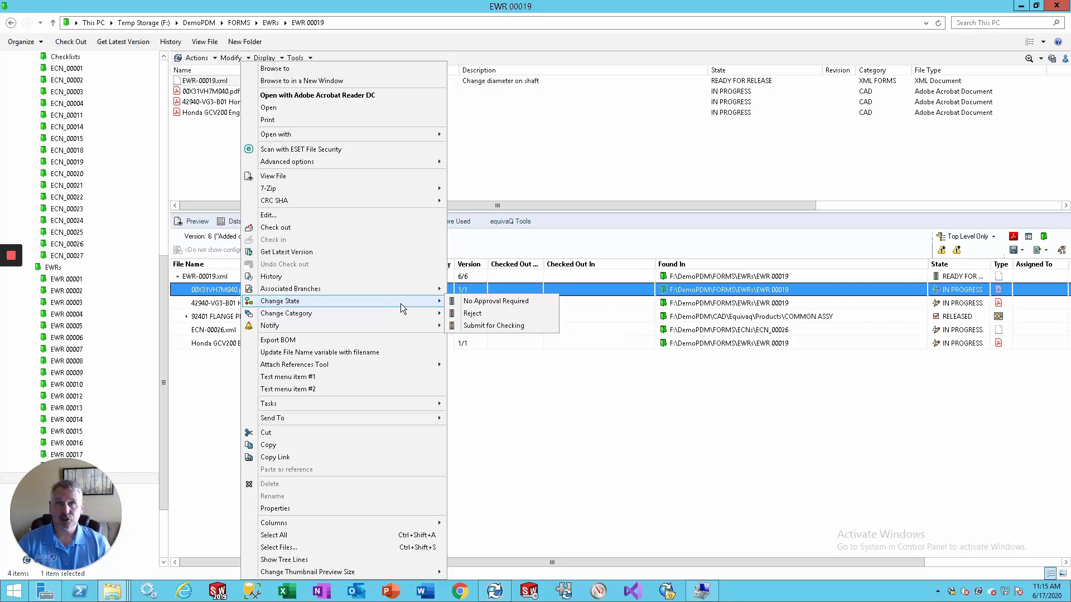
key("Escape")
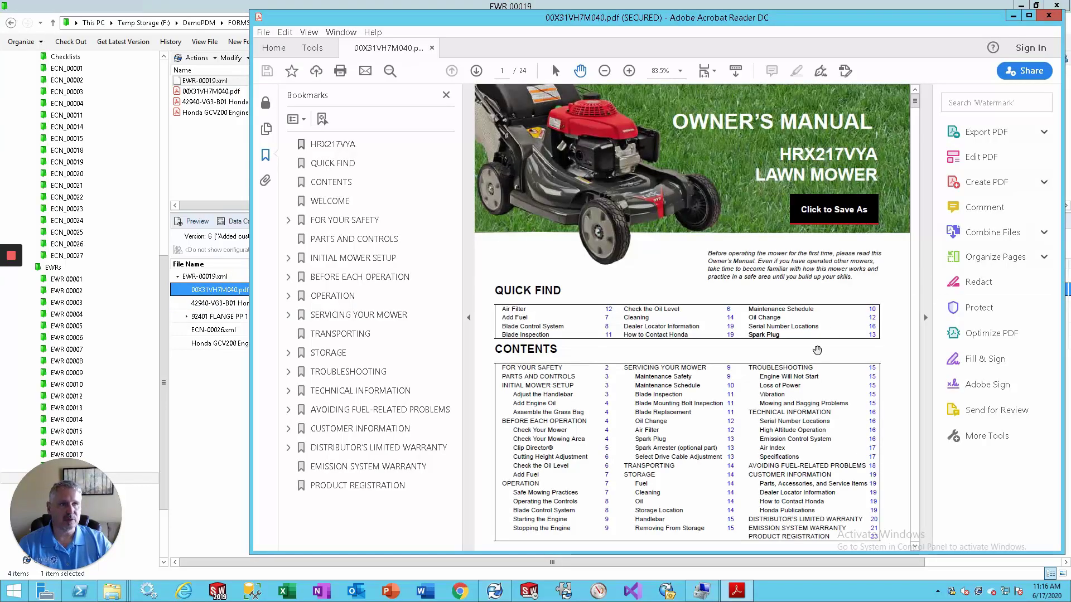
scroll(872, 320, "down", 3)
scroll(872, 320, "down", 3)
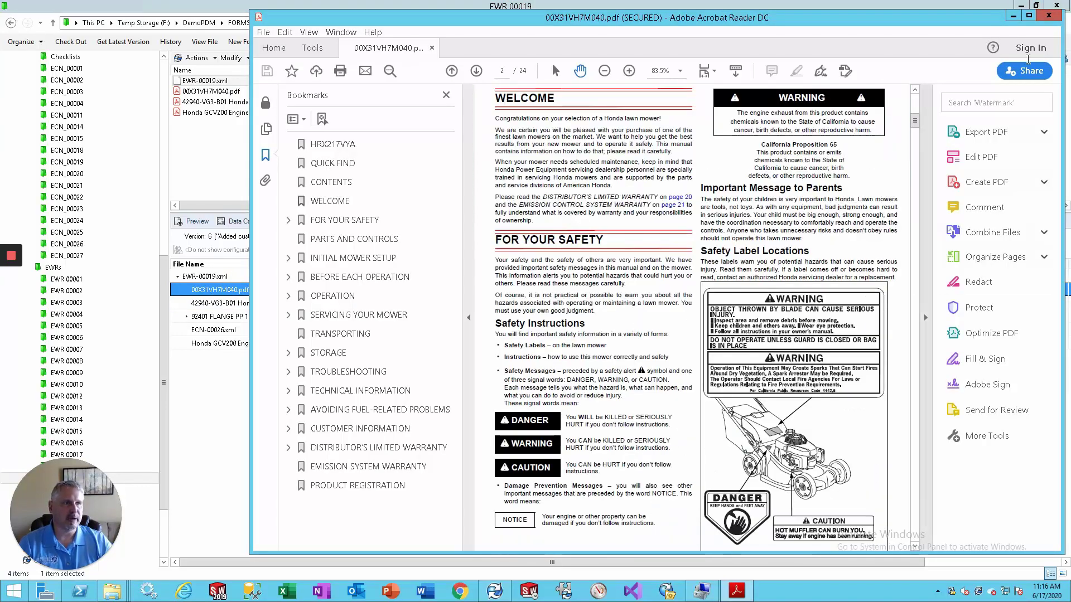
left_click(1049, 15)
double_click(220, 303)
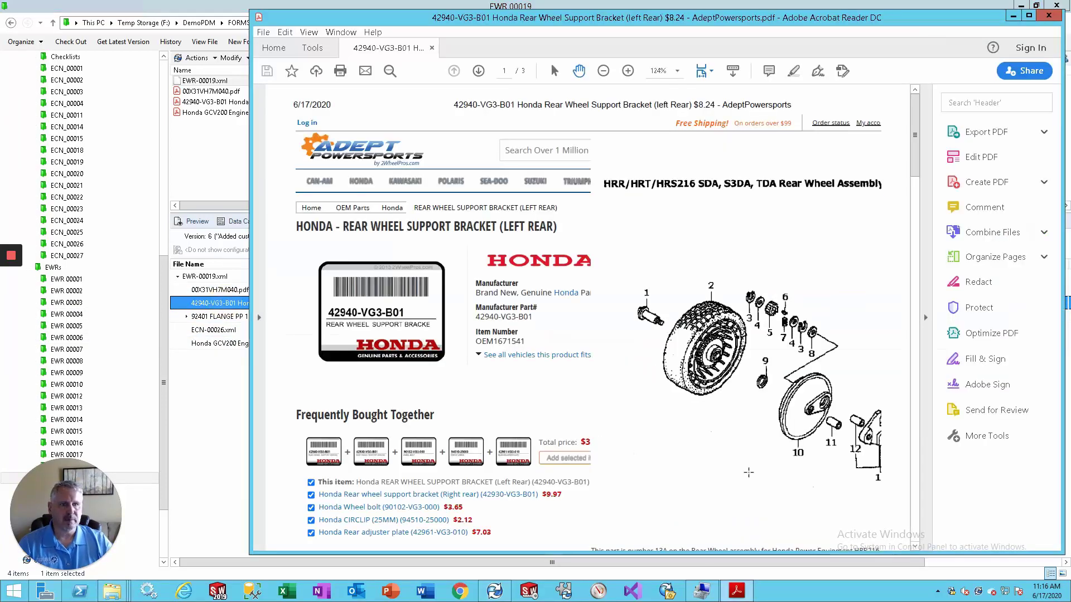
scroll(856, 447, "down", 4)
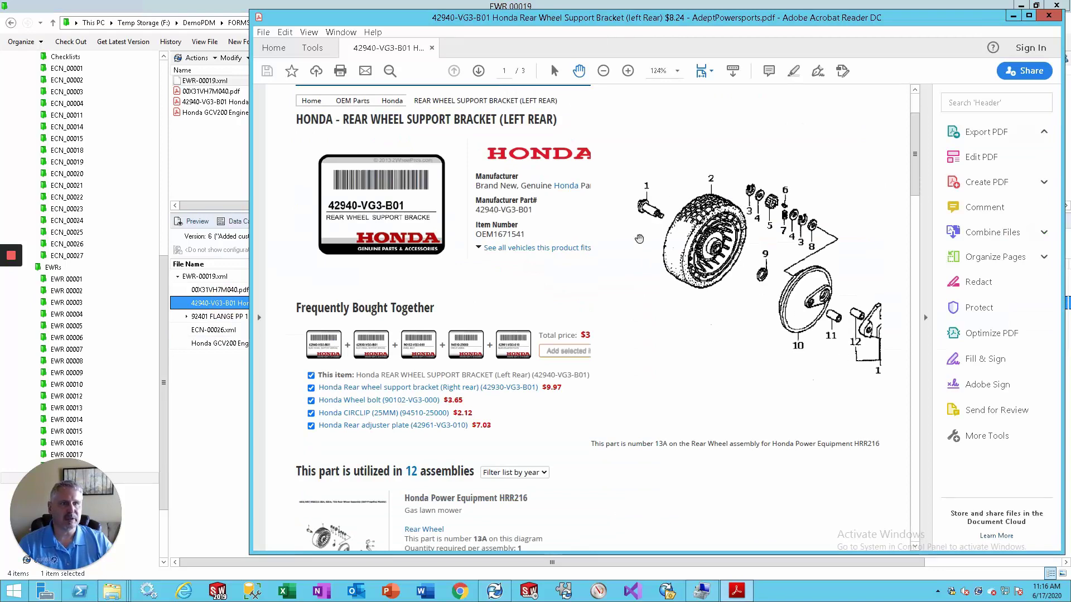
left_click(1049, 17)
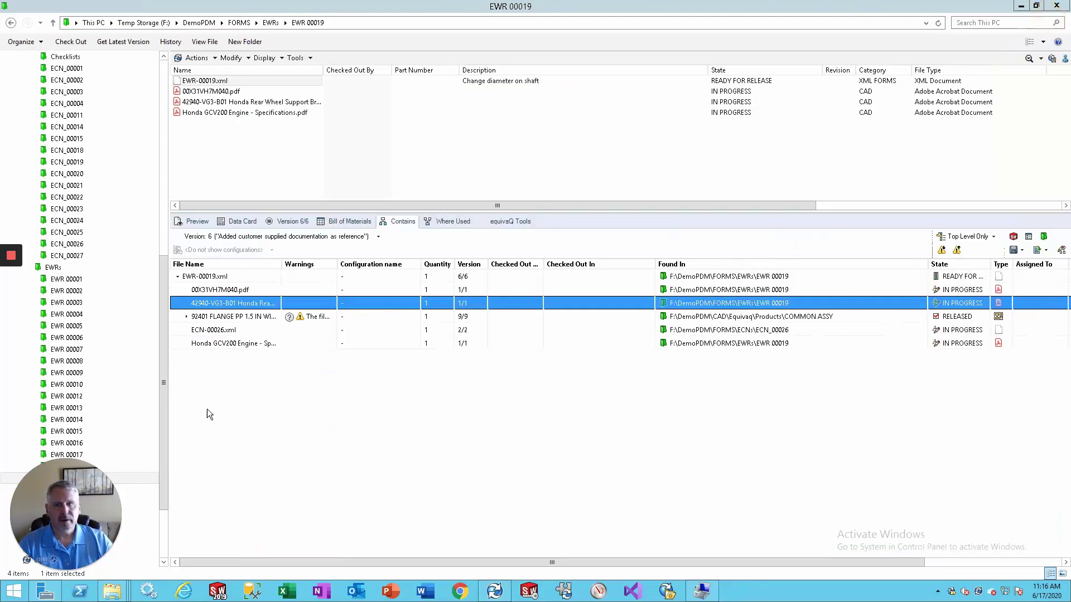
double_click(229, 343)
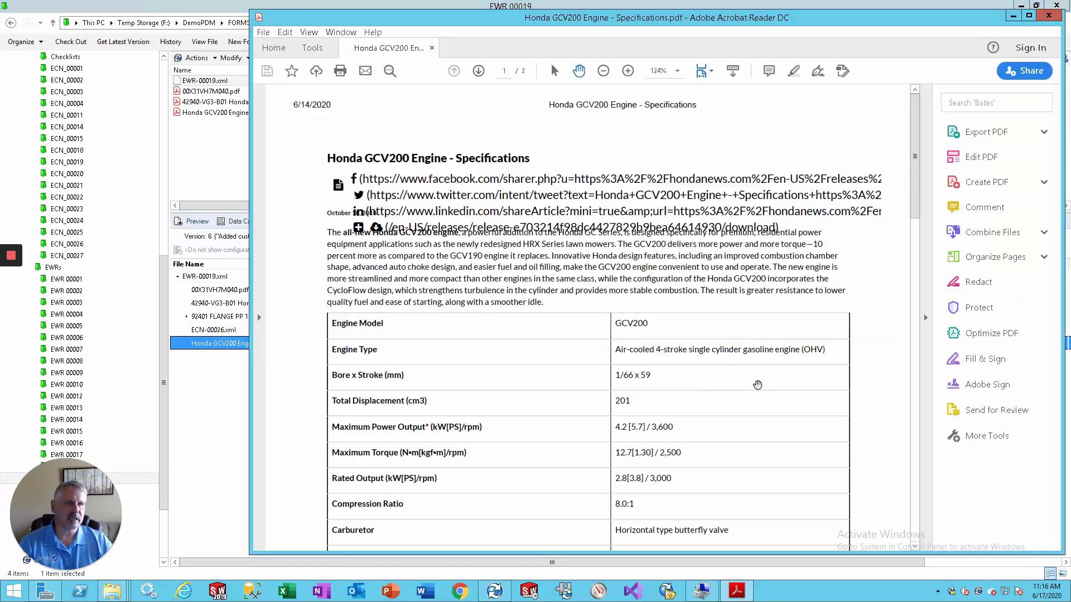
scroll(871, 371, "down", 10)
scroll(872, 371, "down", 4)
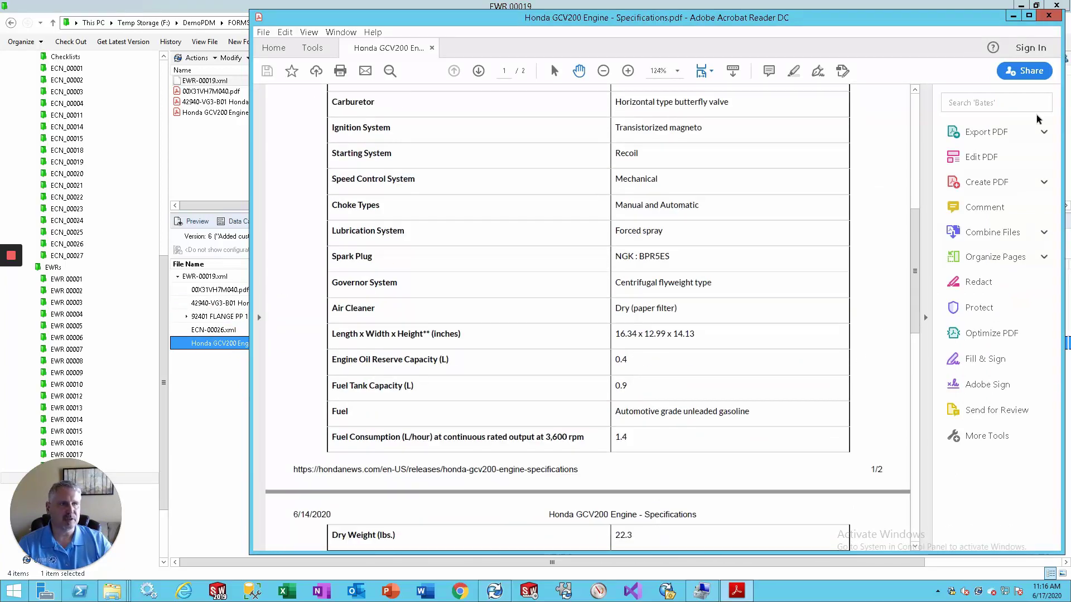
key("alt+F4")
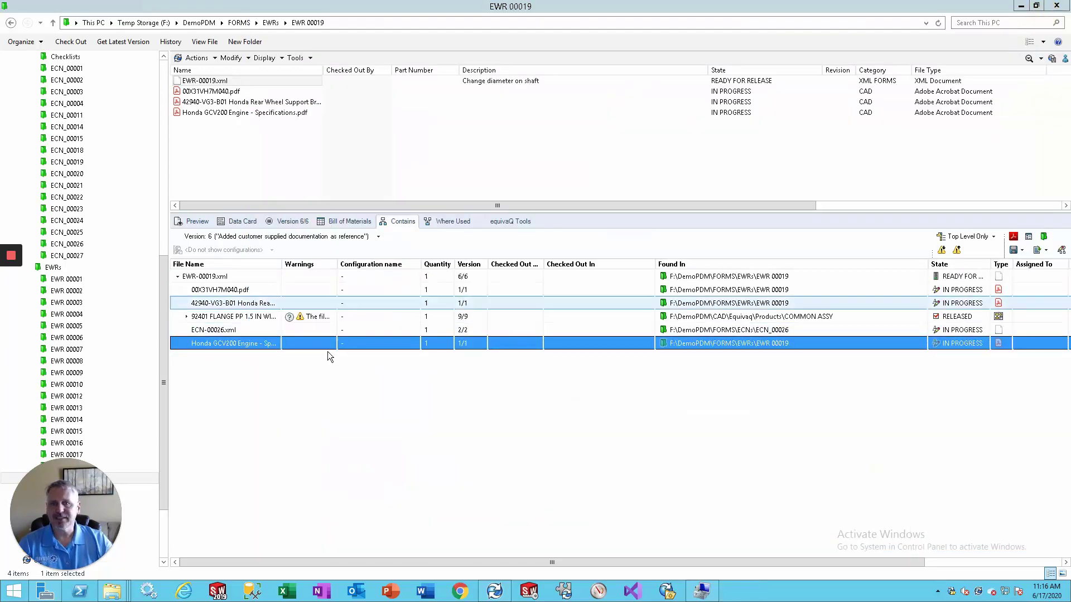